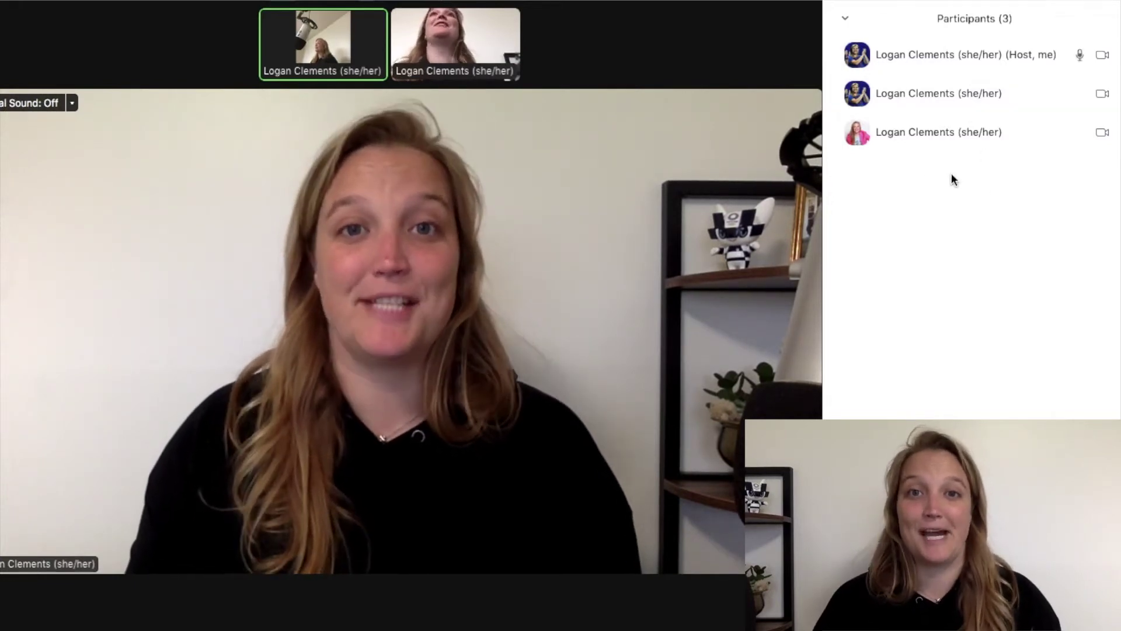
Open the second participant's options in the Participants panel, then dismiss them.
mouse_move(1005, 54)
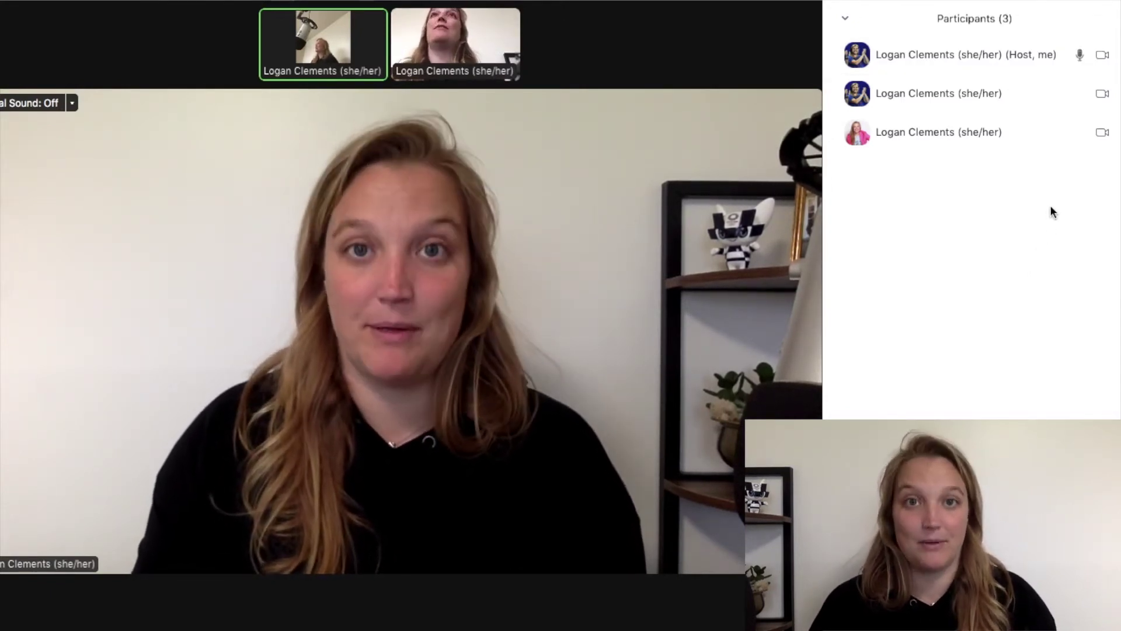
mouse_move(1072, 101)
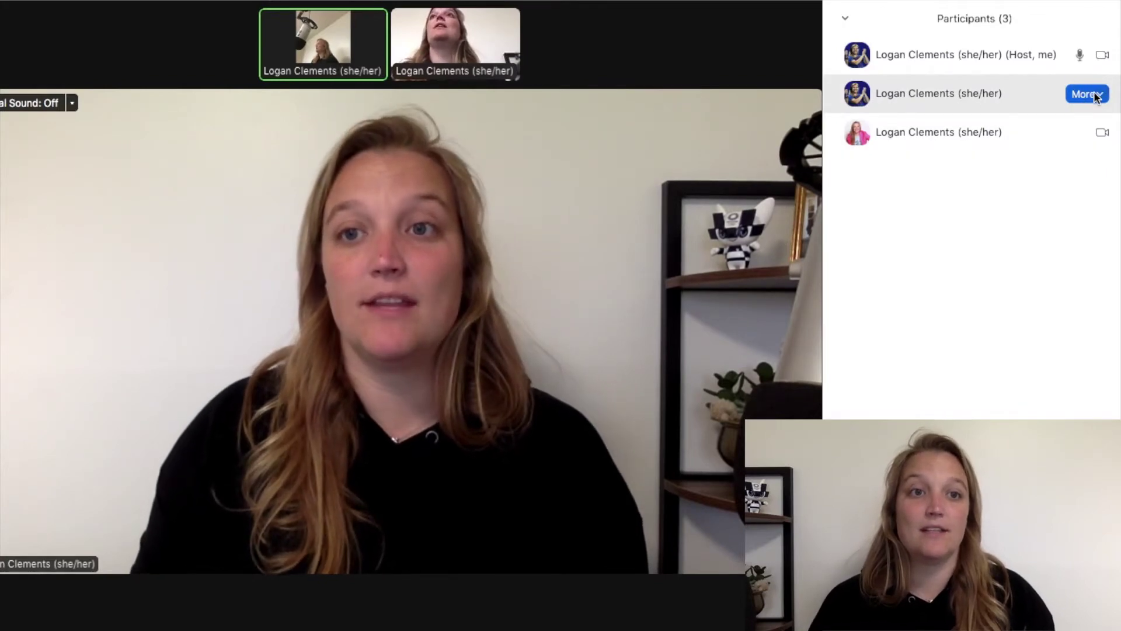
left_click(1095, 95)
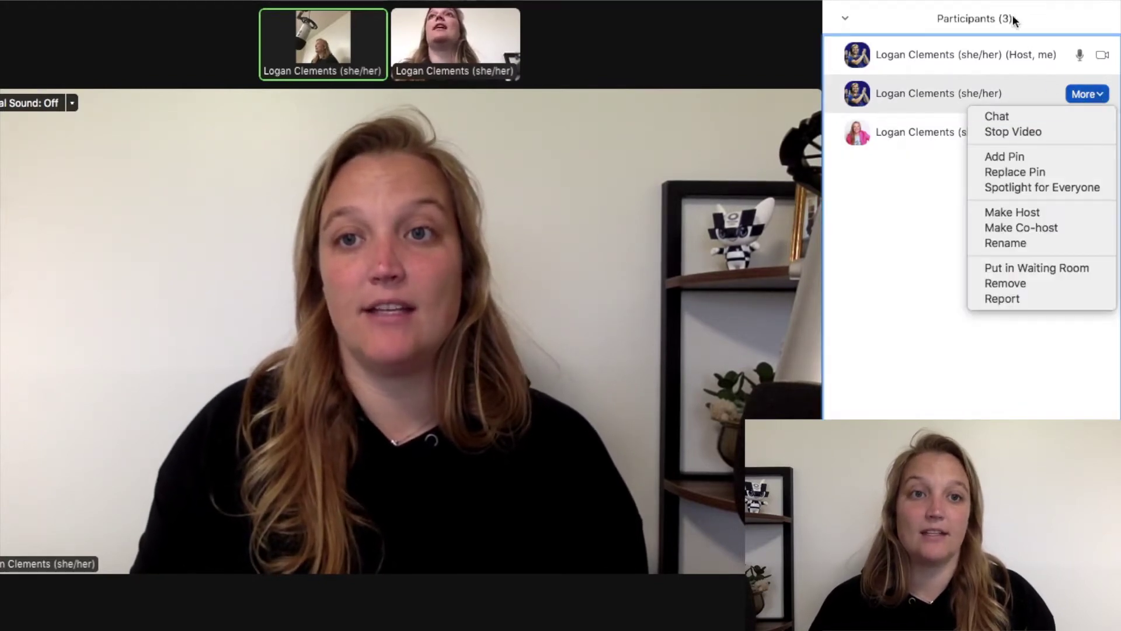
left_click(874, 261)
Hide and restore the participants list, then spotlight the third participant for everyone.
left_click(248, 622)
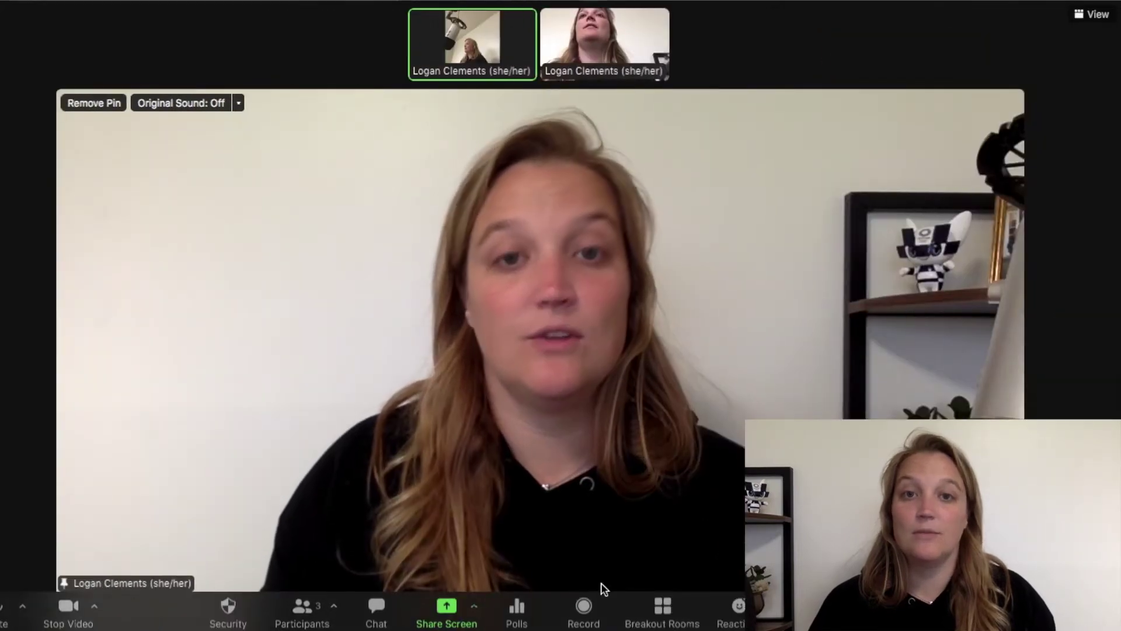
left_click(281, 615)
left_click(1089, 132)
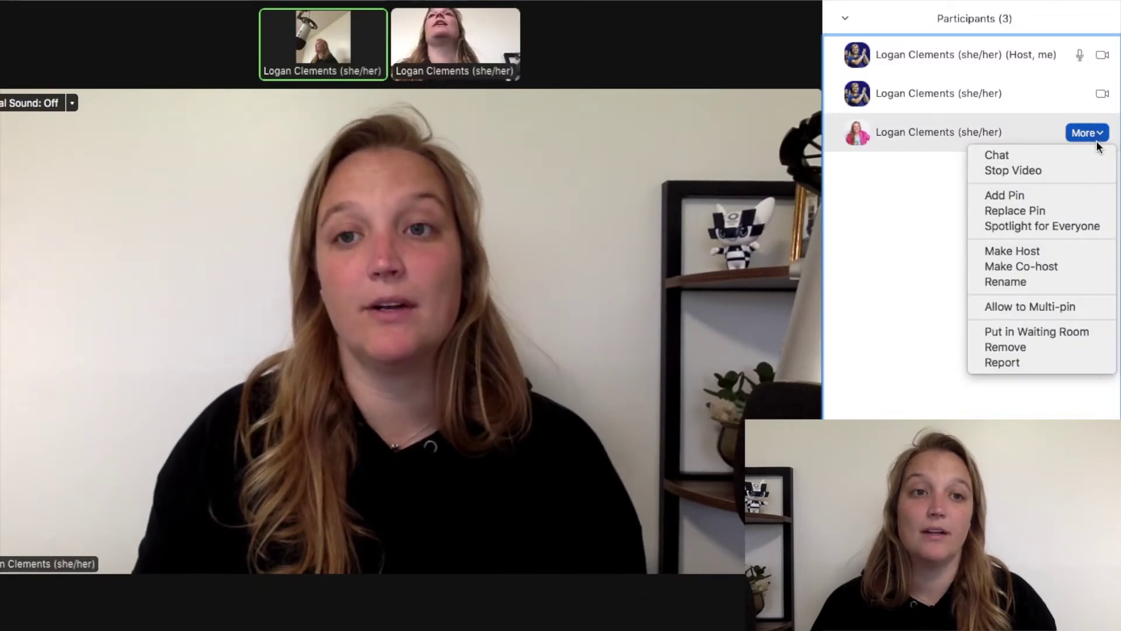
left_click(1085, 227)
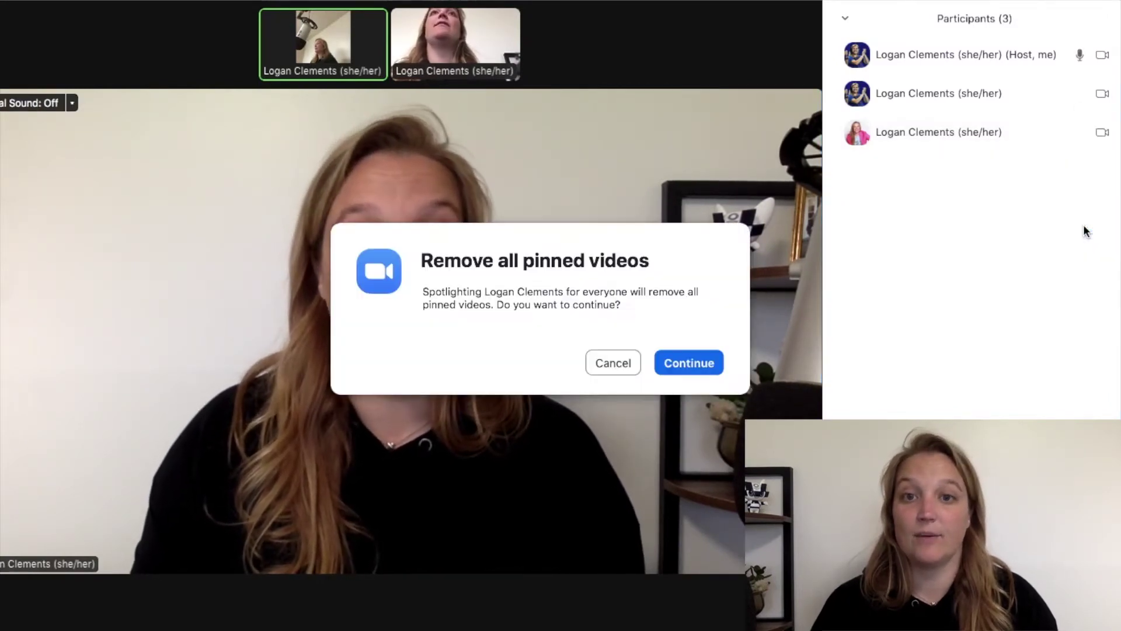
Confirm the spotlight, then add the second participant and your own video to the spotlight.
left_click(660, 363)
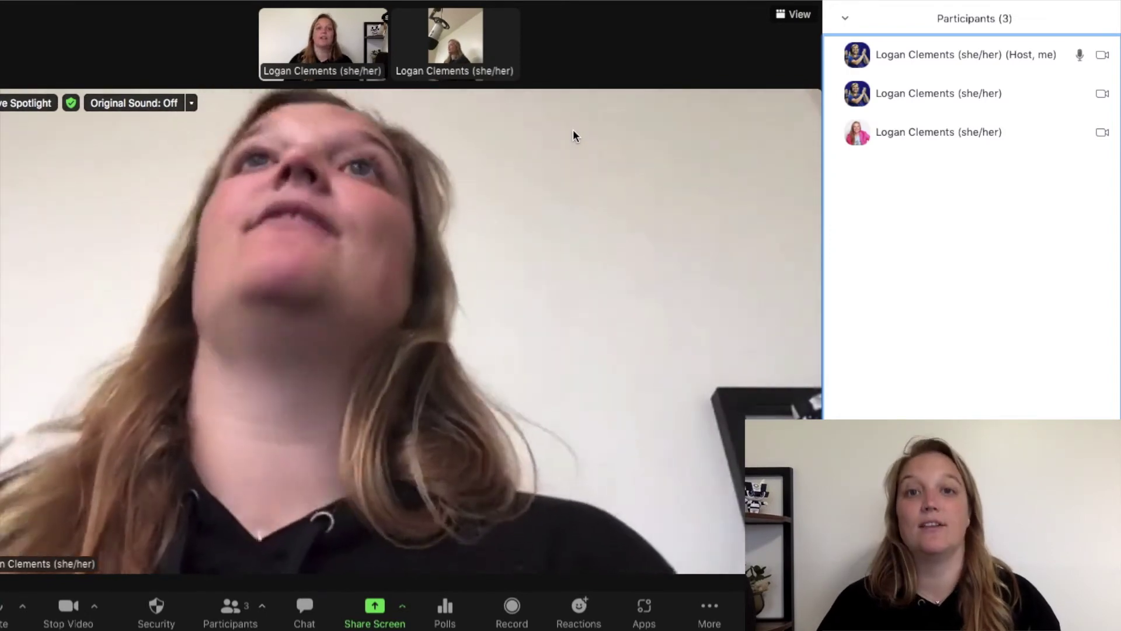
mouse_move(379, 23)
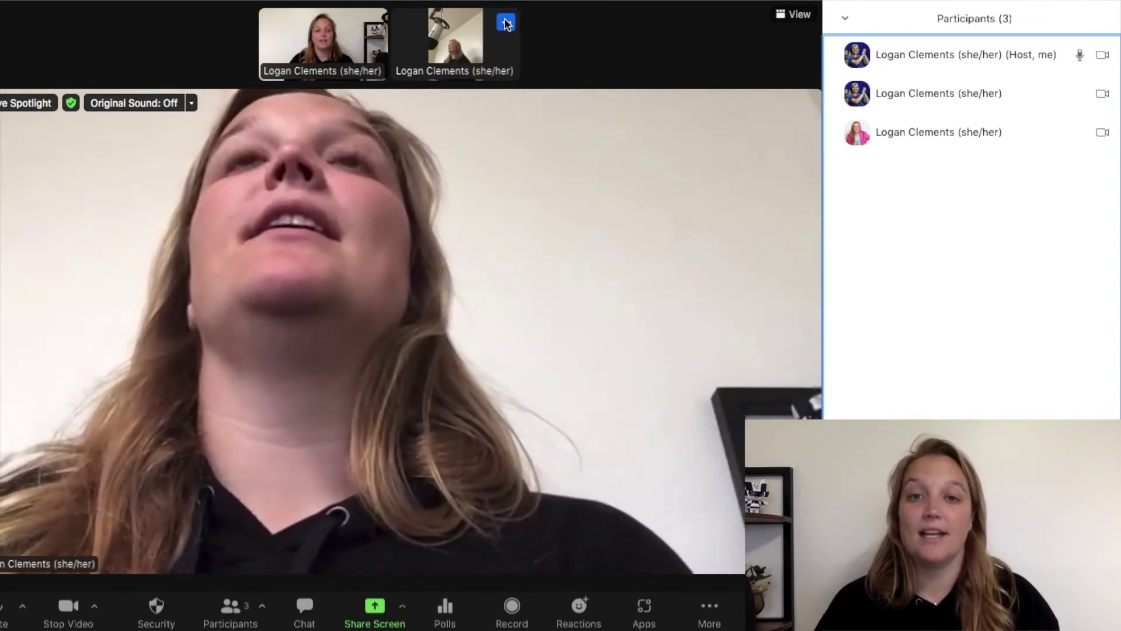
left_click(506, 22)
left_click(567, 148)
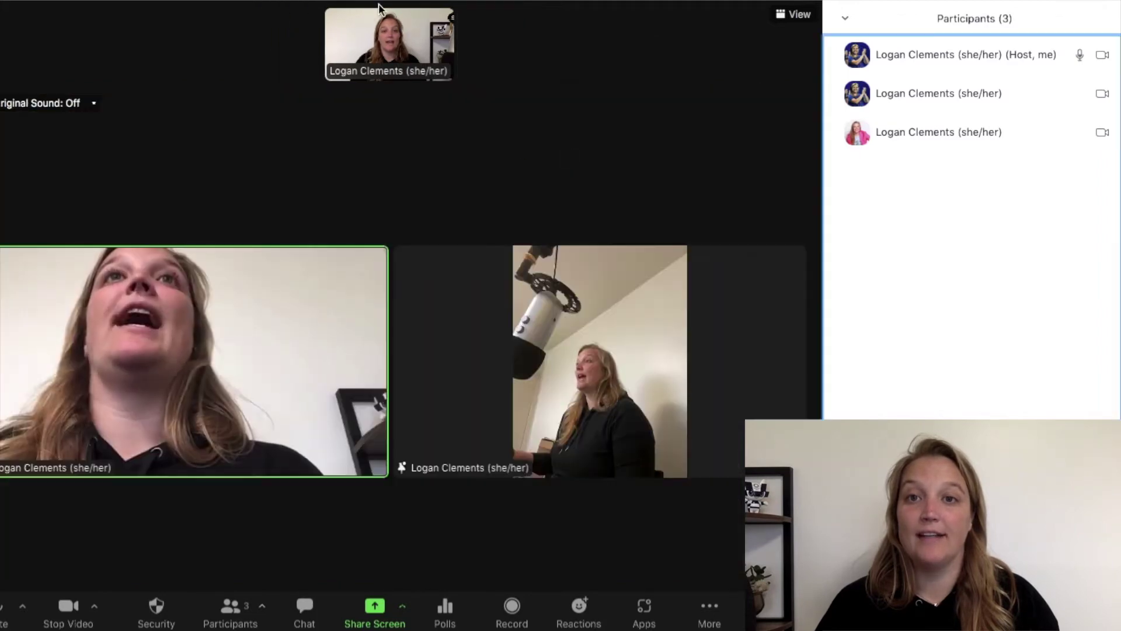
left_click(441, 24)
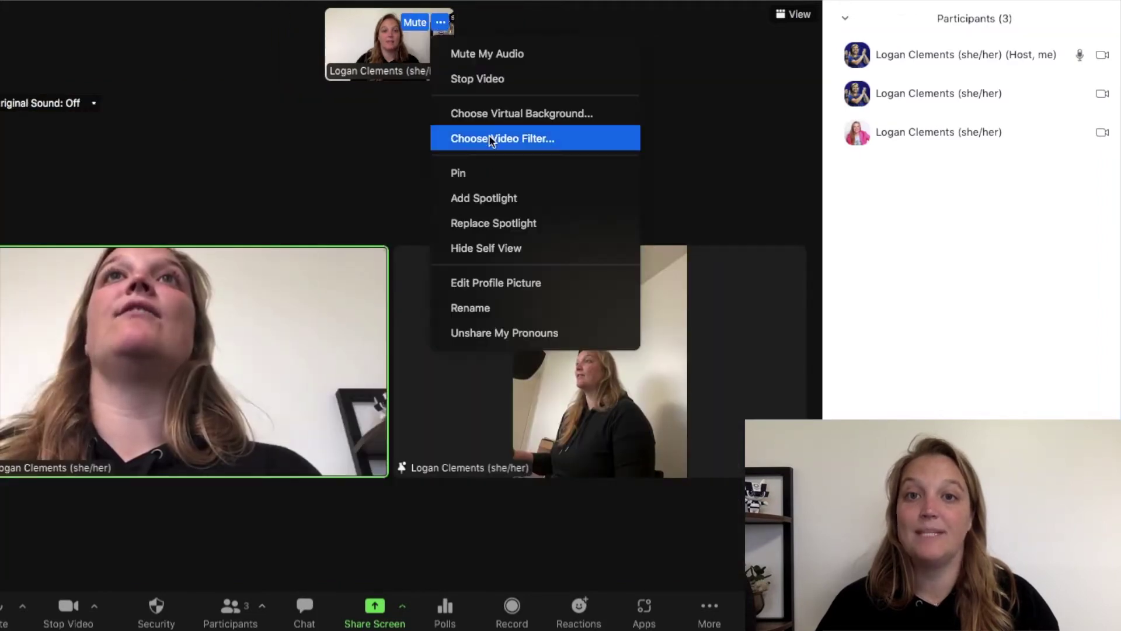
left_click(506, 198)
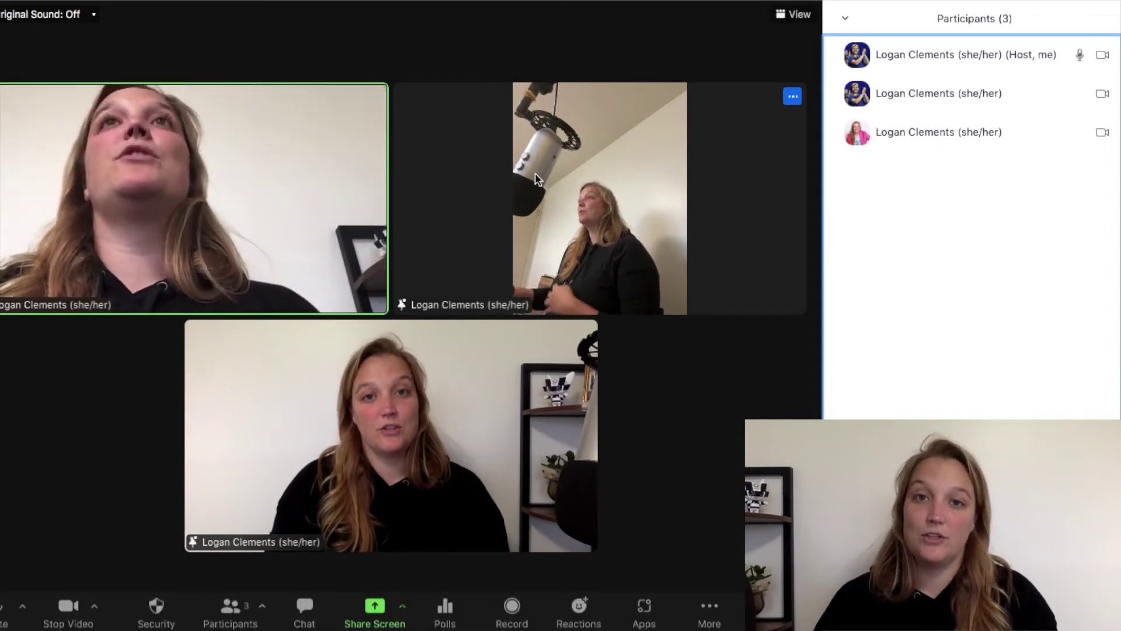
Remove the spotlight from two of the three spotlighted videos.
left_click(377, 97)
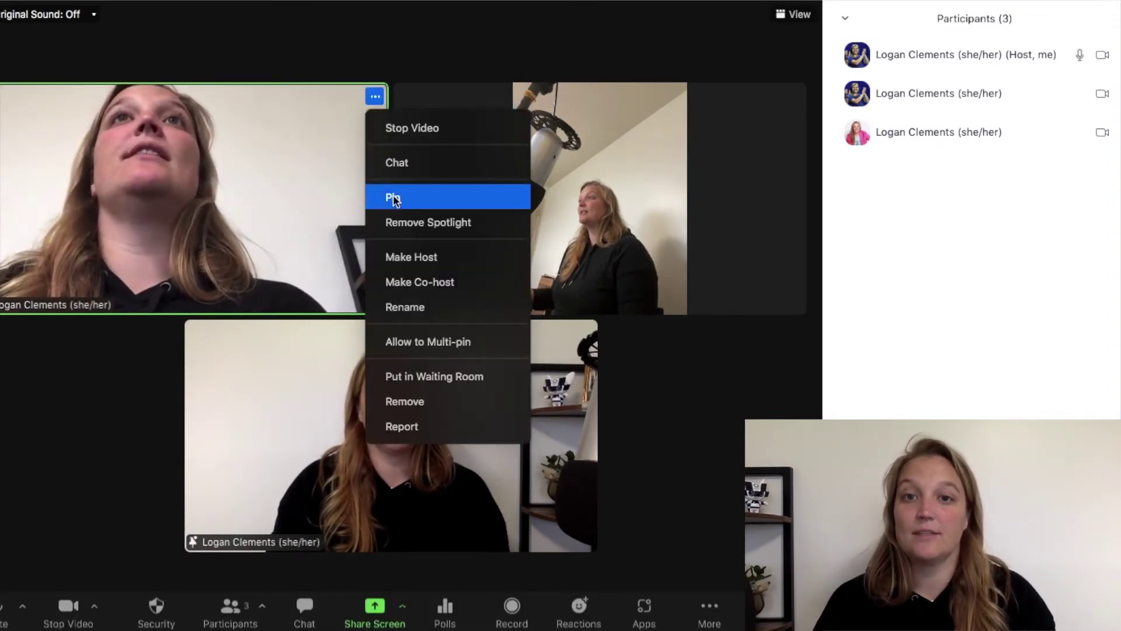
left_click(408, 227)
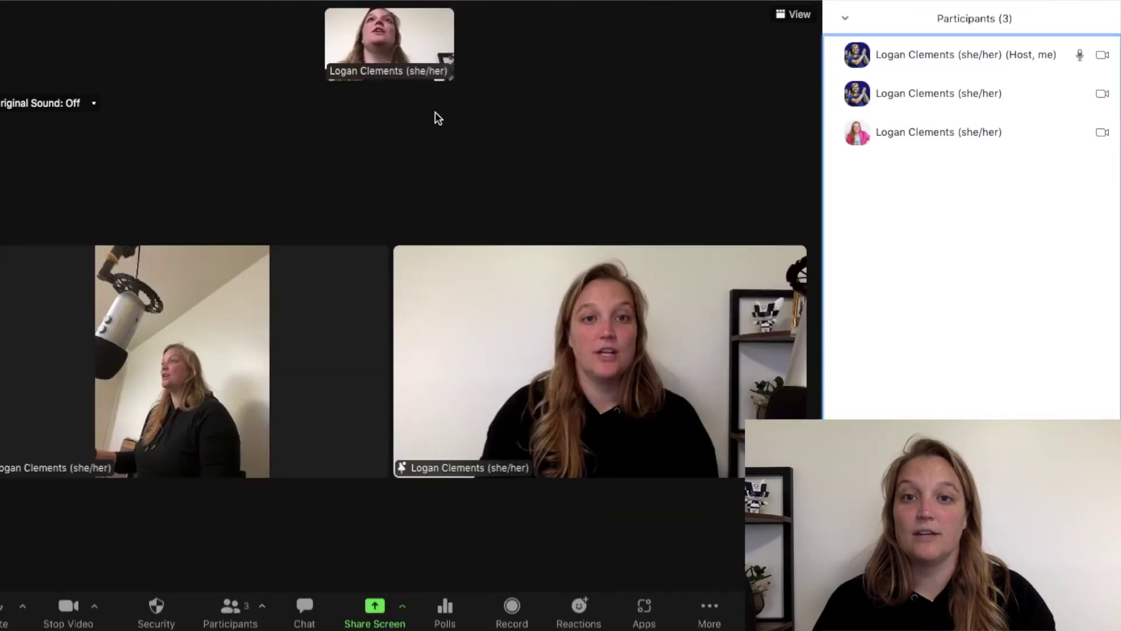
left_click(376, 259)
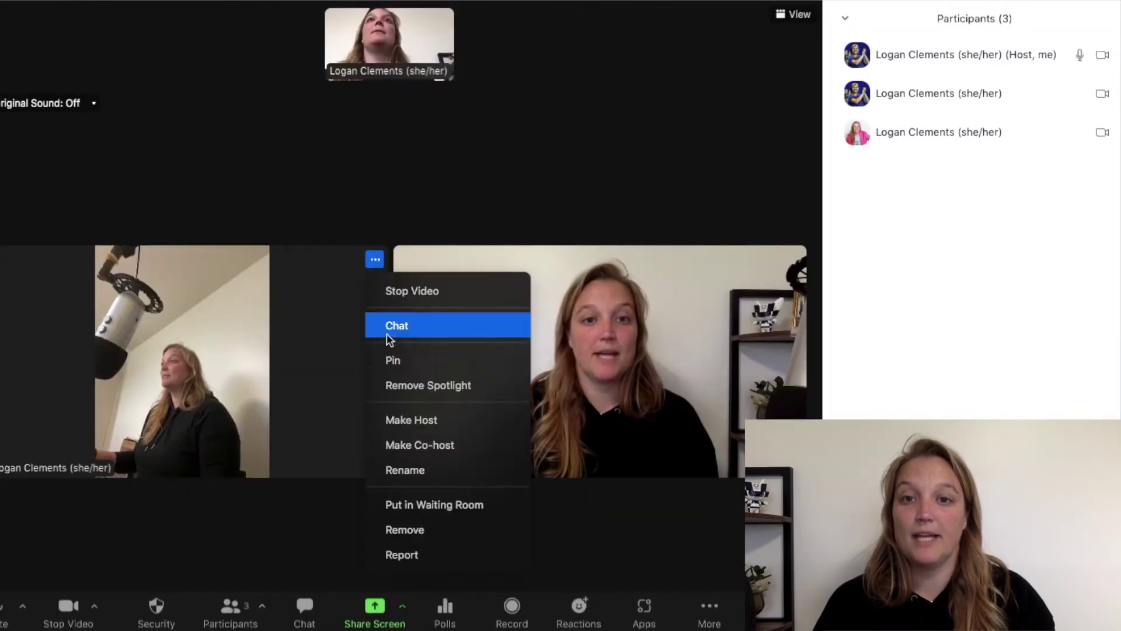
left_click(401, 387)
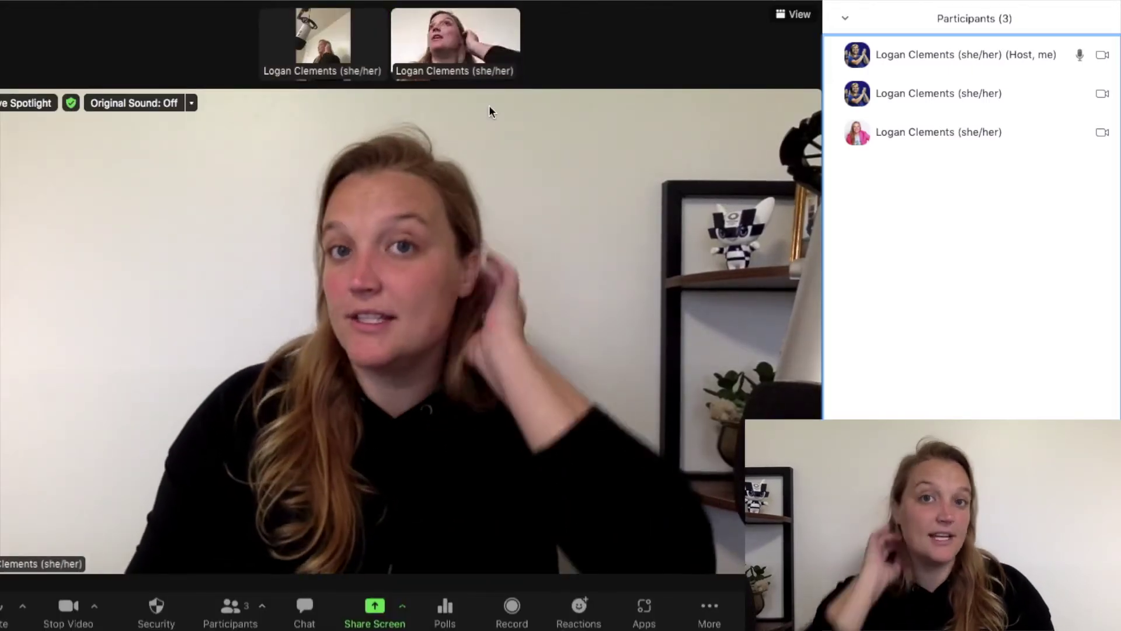
mouse_move(514, 23)
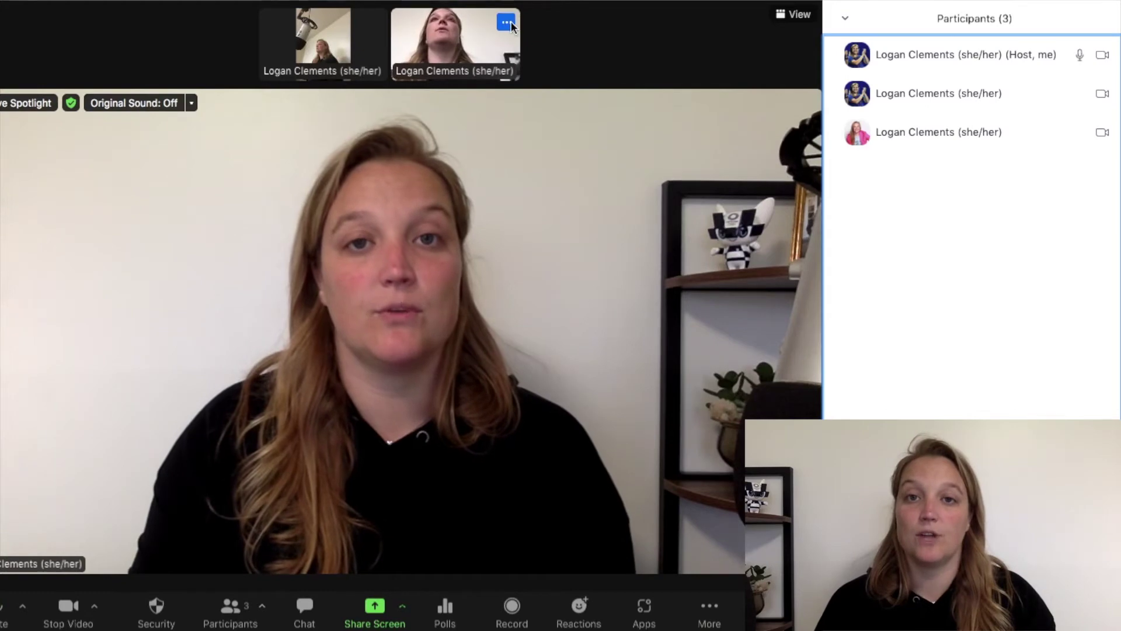
mouse_move(1095, 99)
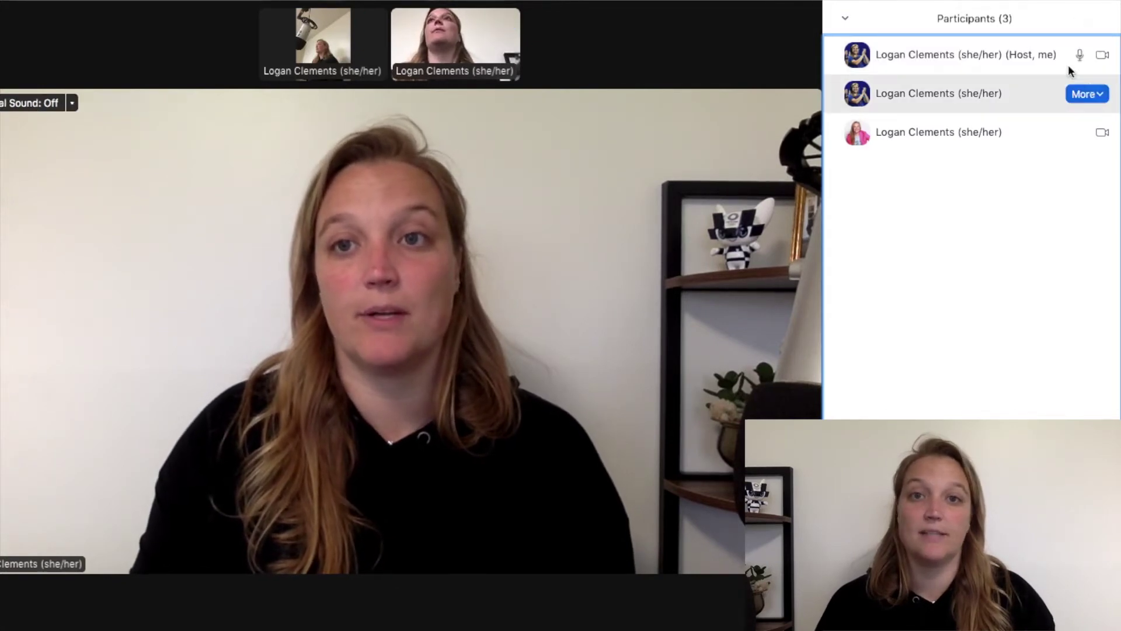
mouse_move(443, 16)
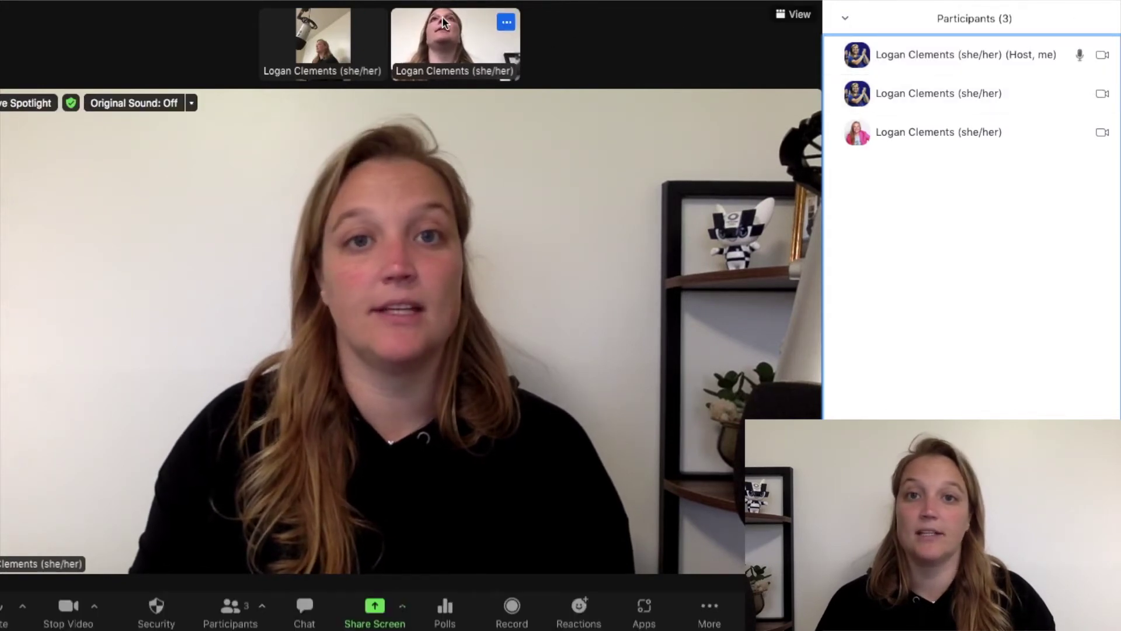
Replace the current spotlight with the other participant's video.
left_click(506, 23)
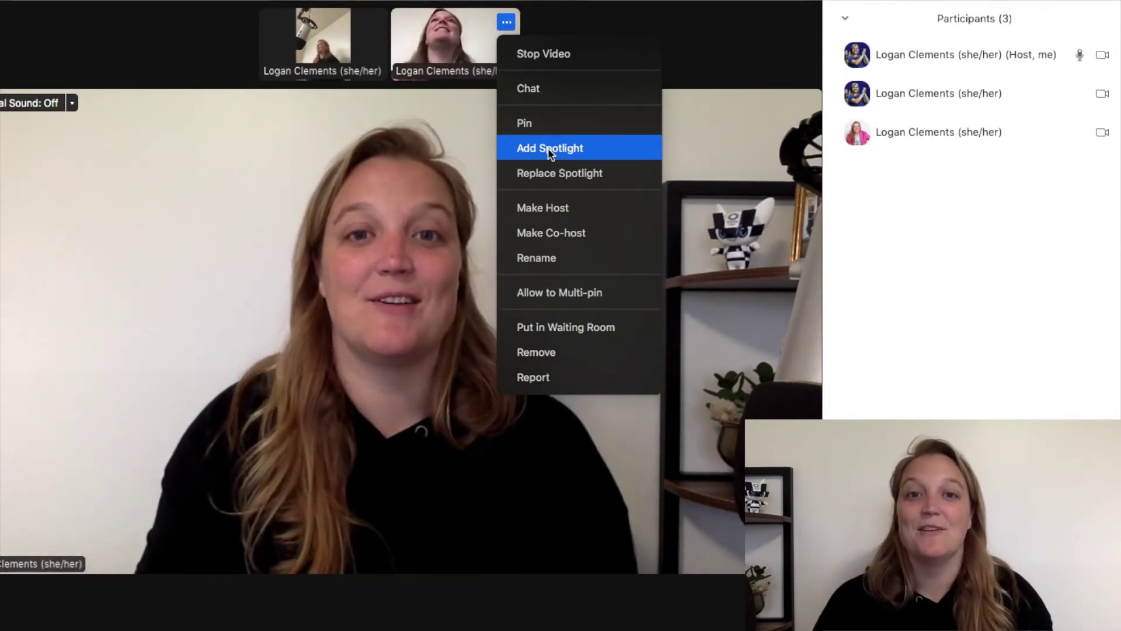
left_click(550, 173)
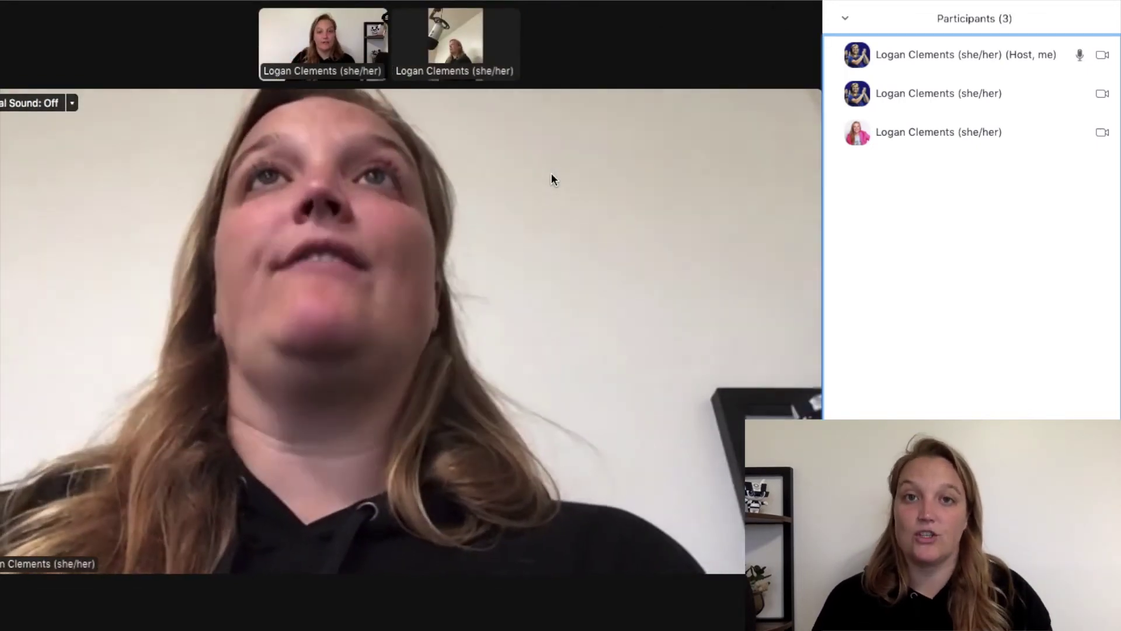
left_click(508, 22)
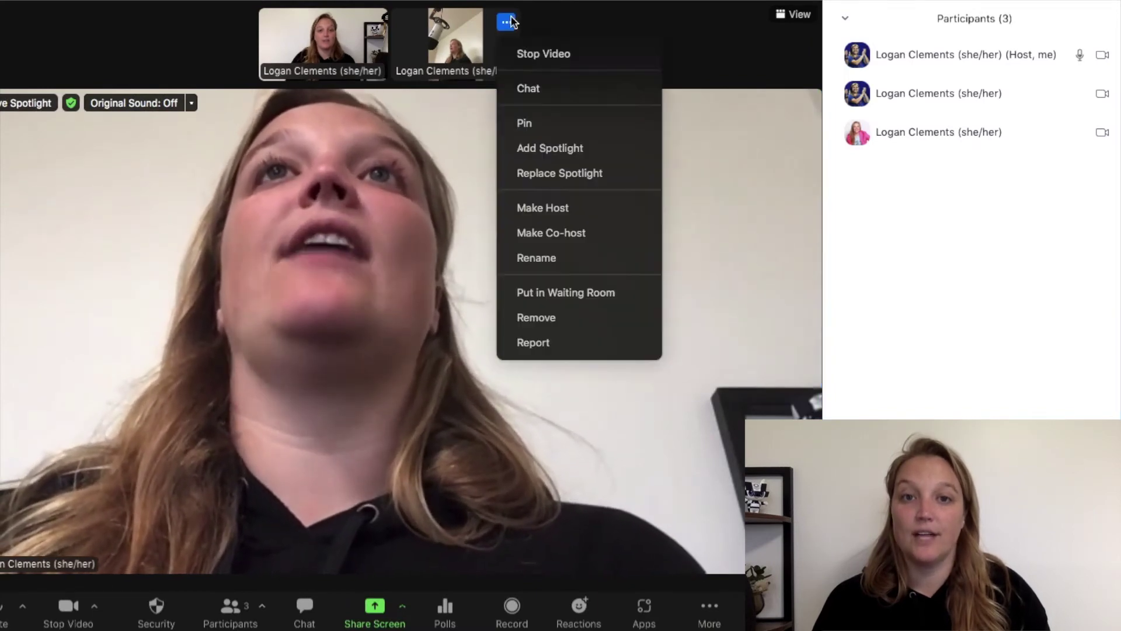
left_click(560, 173)
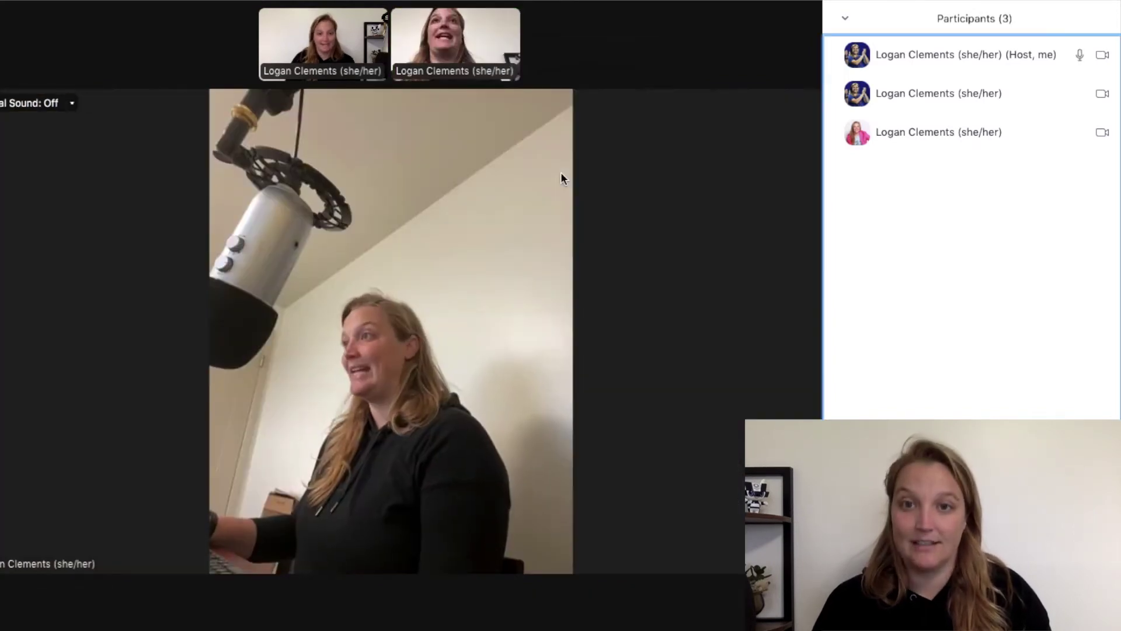
Add the host's own video as a second spotlight.
left_click(374, 25)
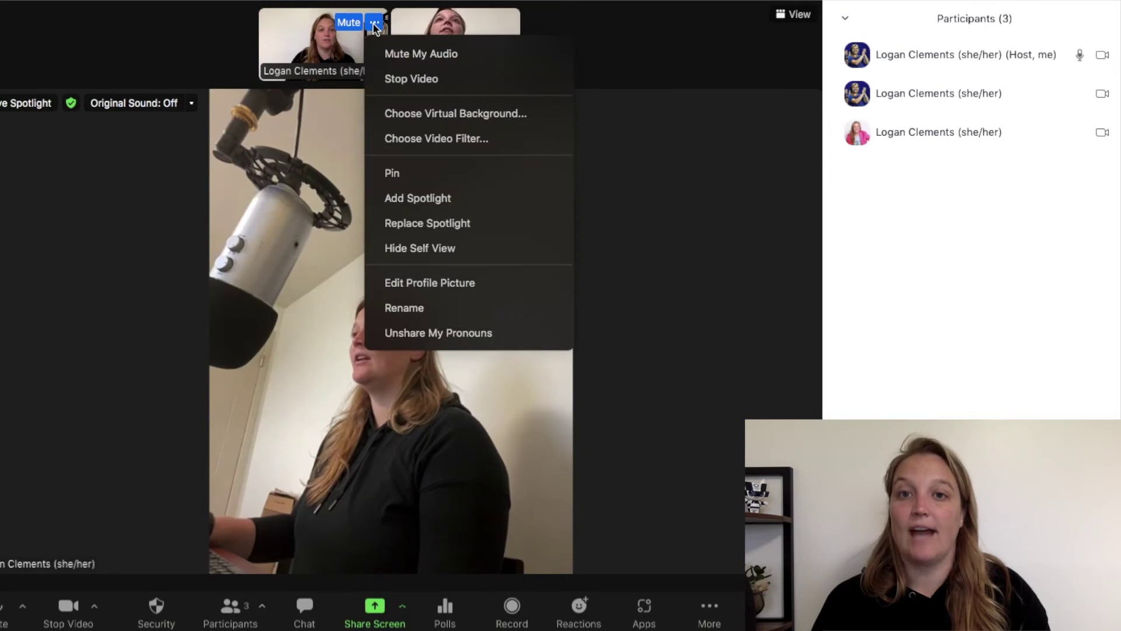
left_click(418, 199)
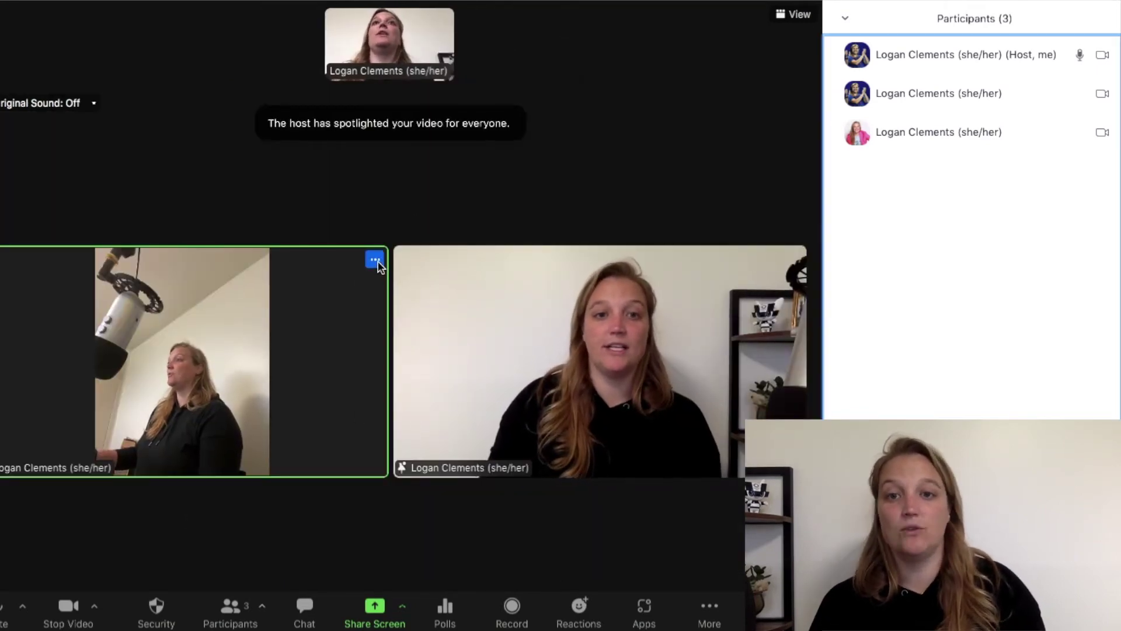
left_click(375, 260)
Remove one spotlight and make the microphone-room participant the spotlighted video.
left_click(417, 383)
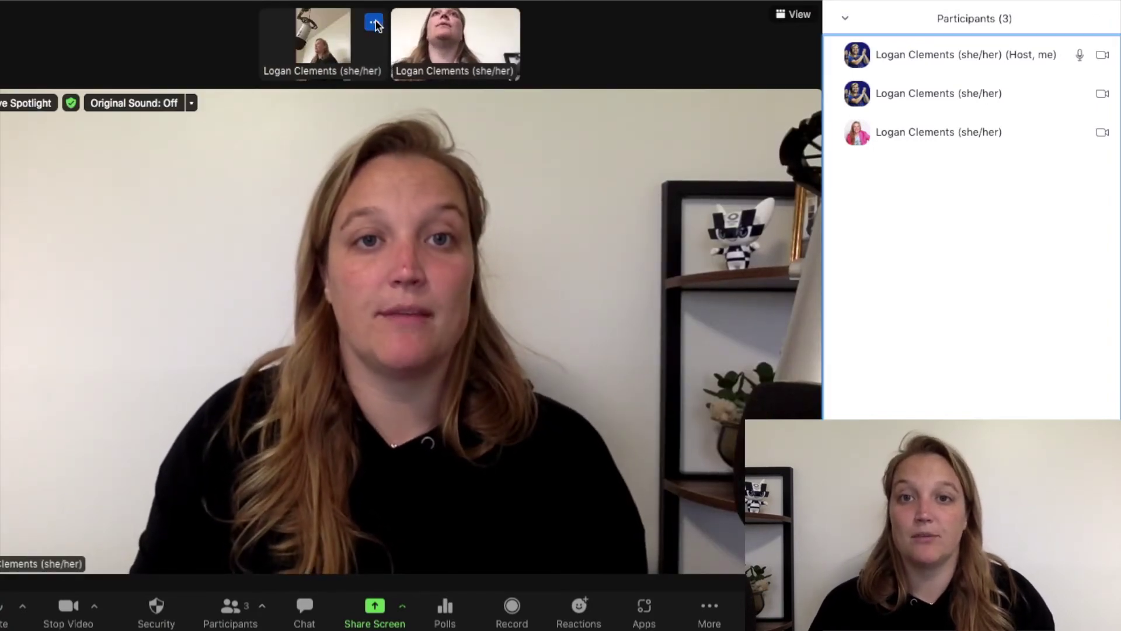
left_click(374, 19)
left_click(410, 171)
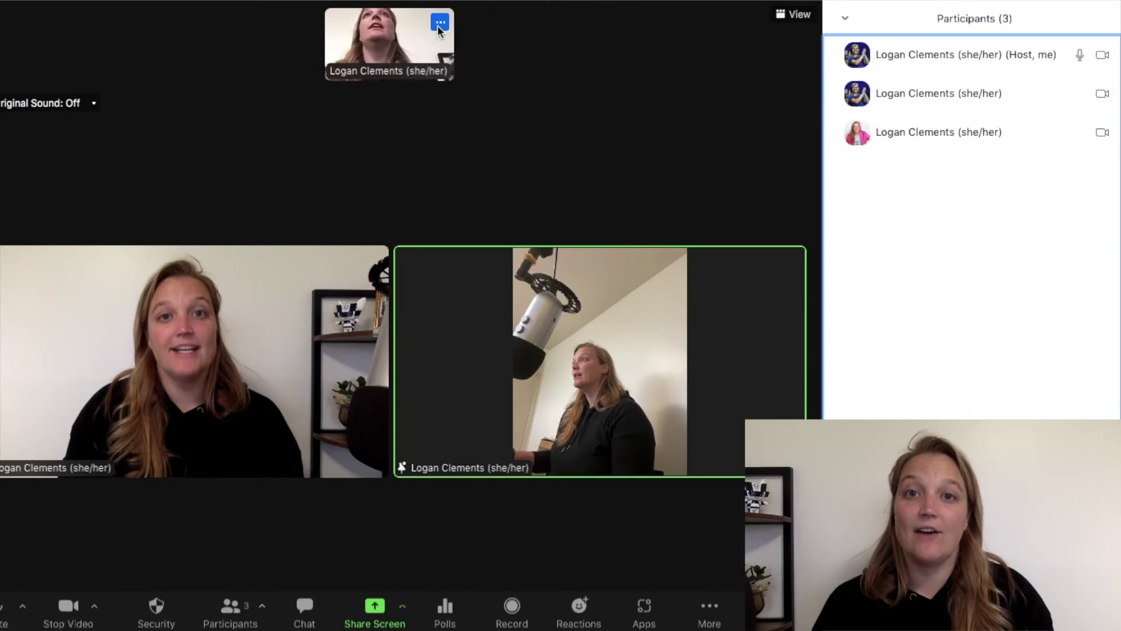
Spotlight the top participant alone, then replace that spotlight with the host's own video.
left_click(440, 24)
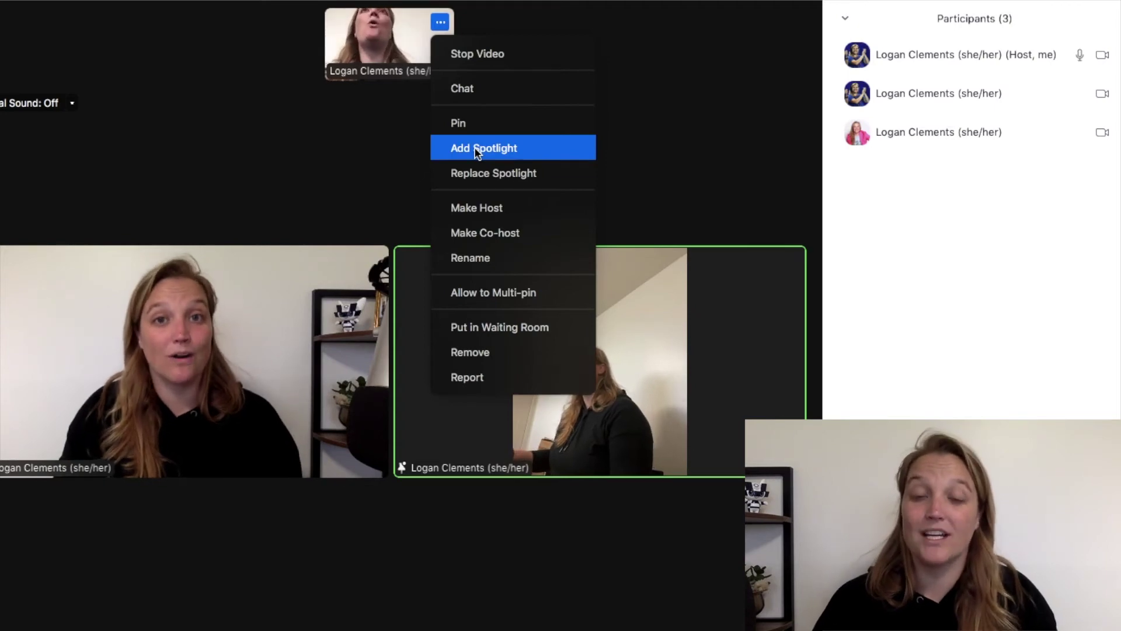
left_click(483, 174)
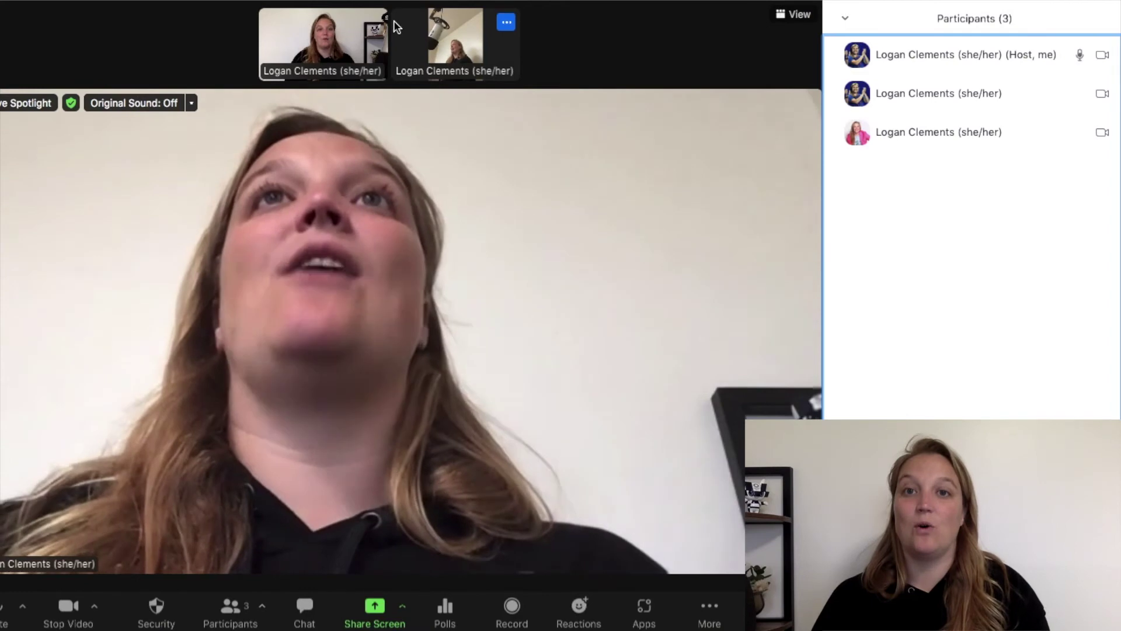
left_click(375, 23)
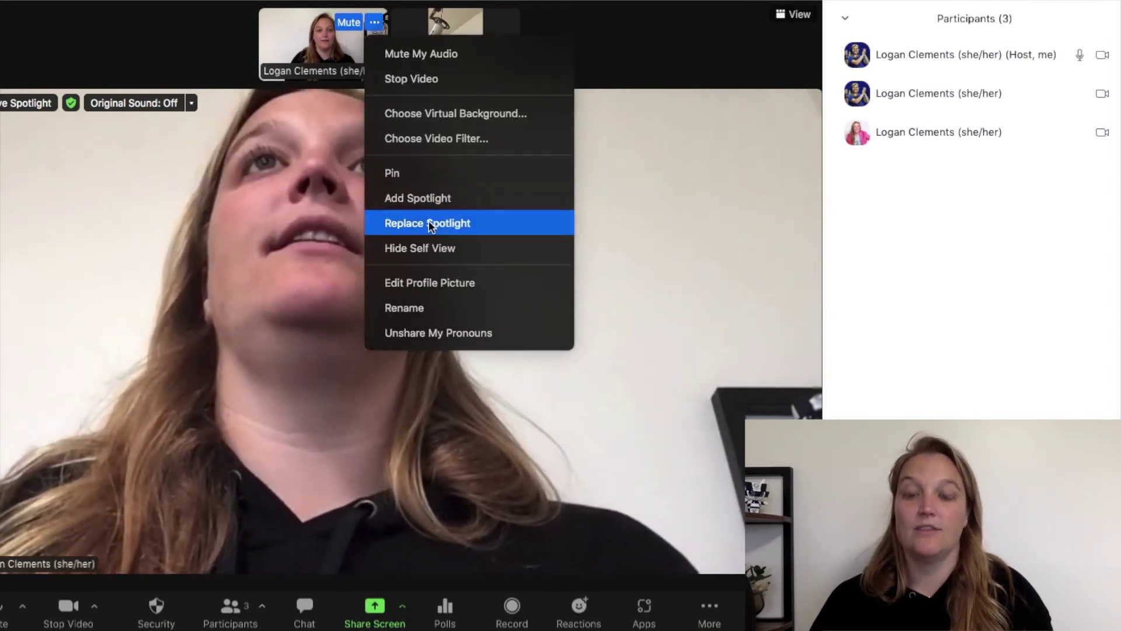
left_click(439, 230)
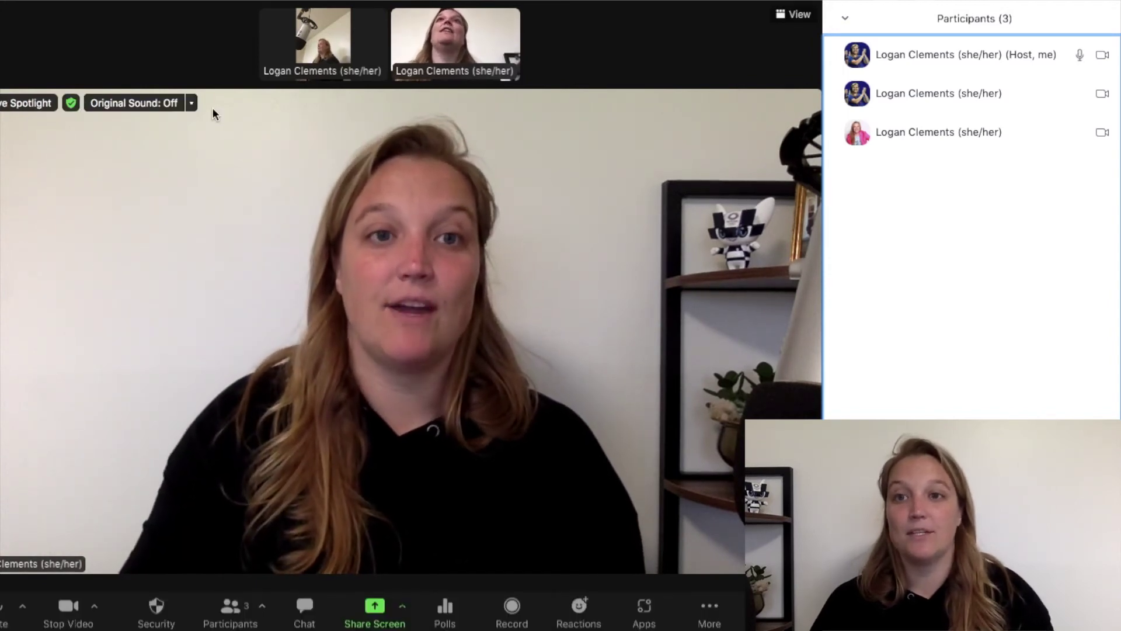
Remove the spotlight from the host's video and pin it to the main view instead.
left_click(26, 102)
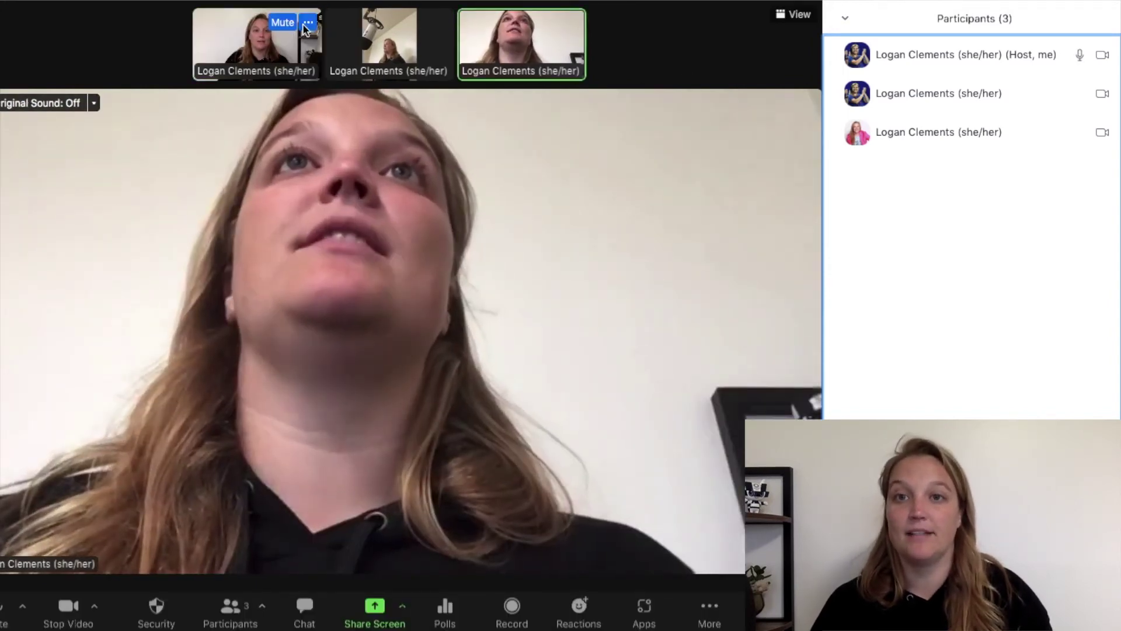
left_click(308, 23)
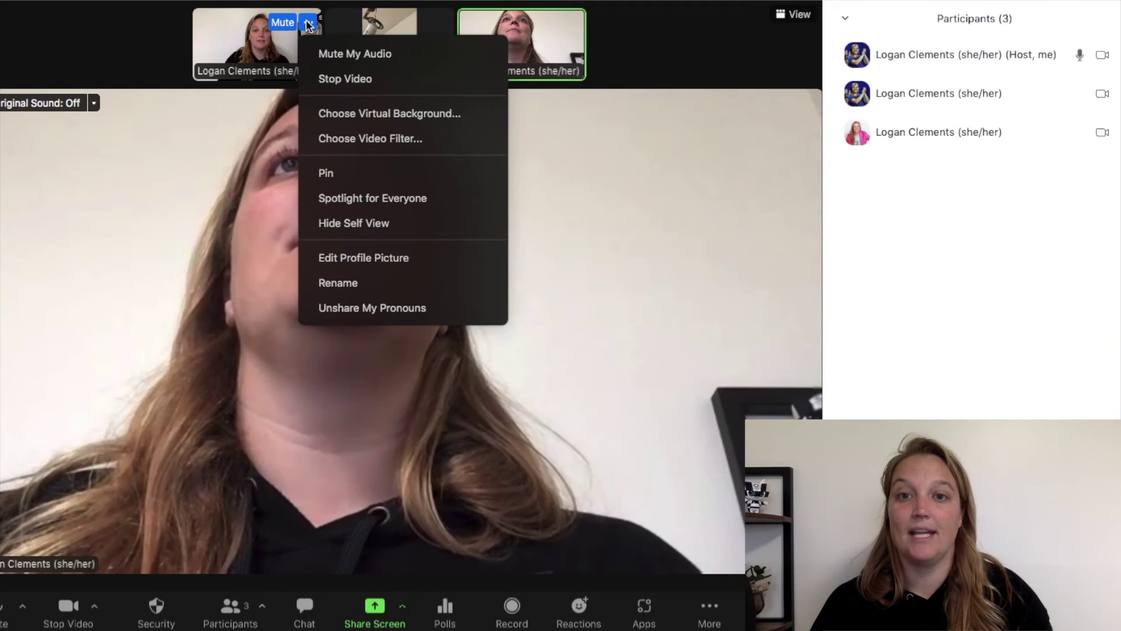
left_click(349, 174)
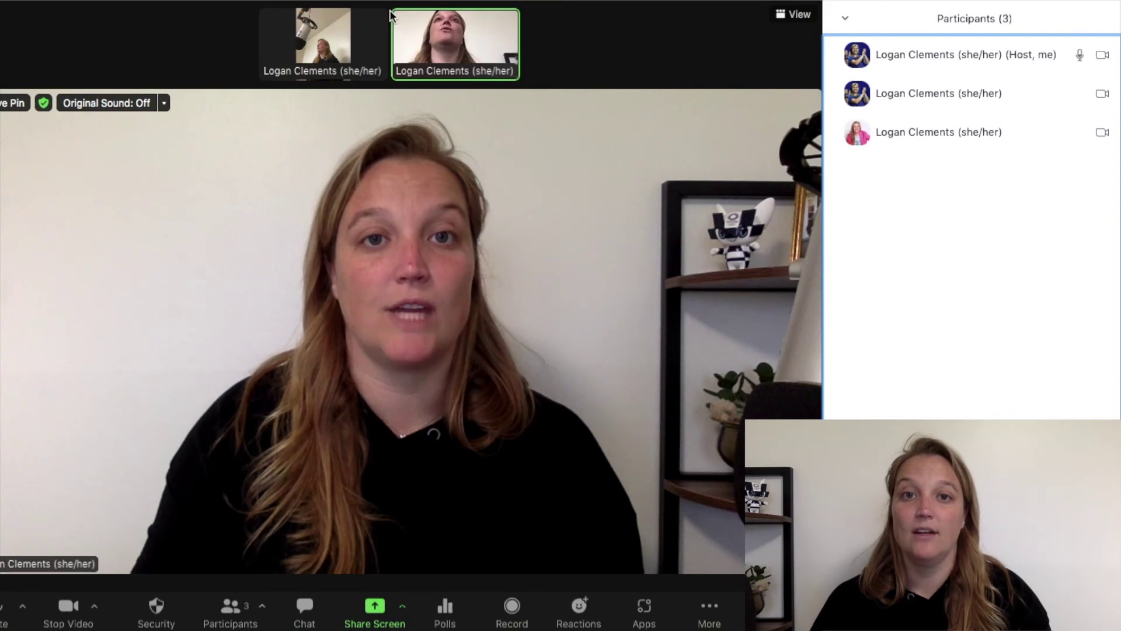
mouse_move(387, 15)
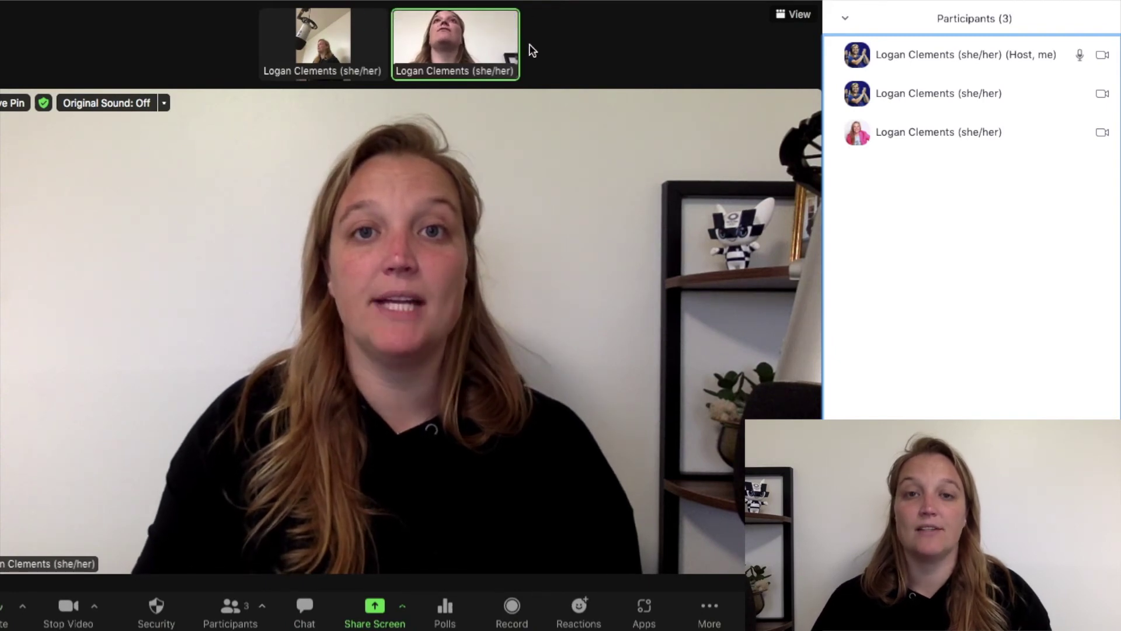
mouse_move(425, 39)
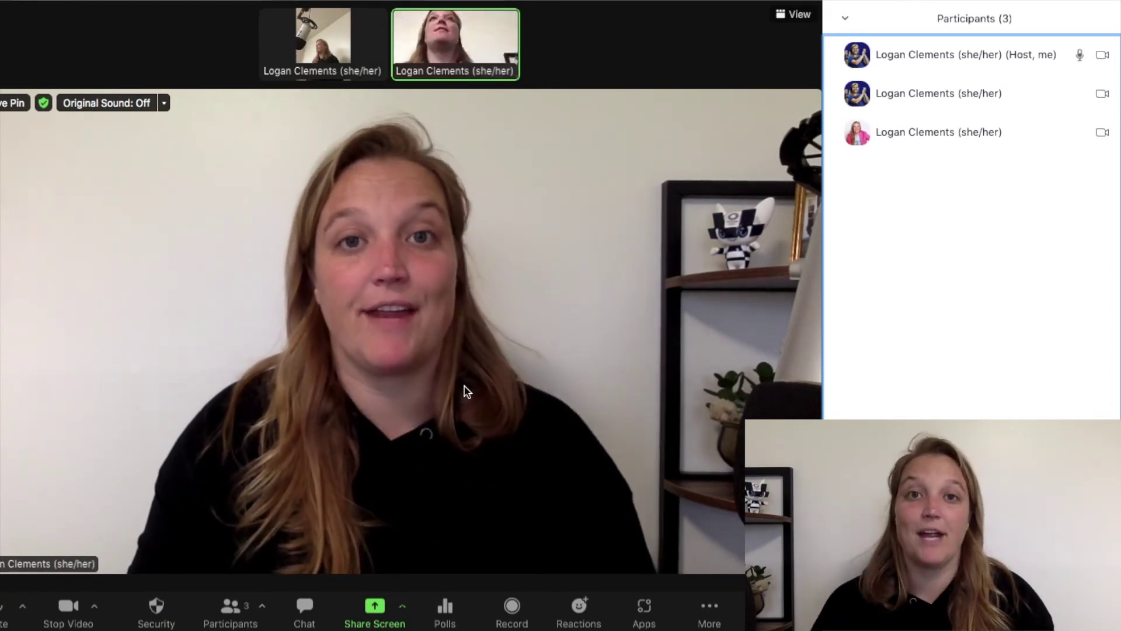
Unpin the host's video and spotlight it for everyone again.
left_click(2, 104)
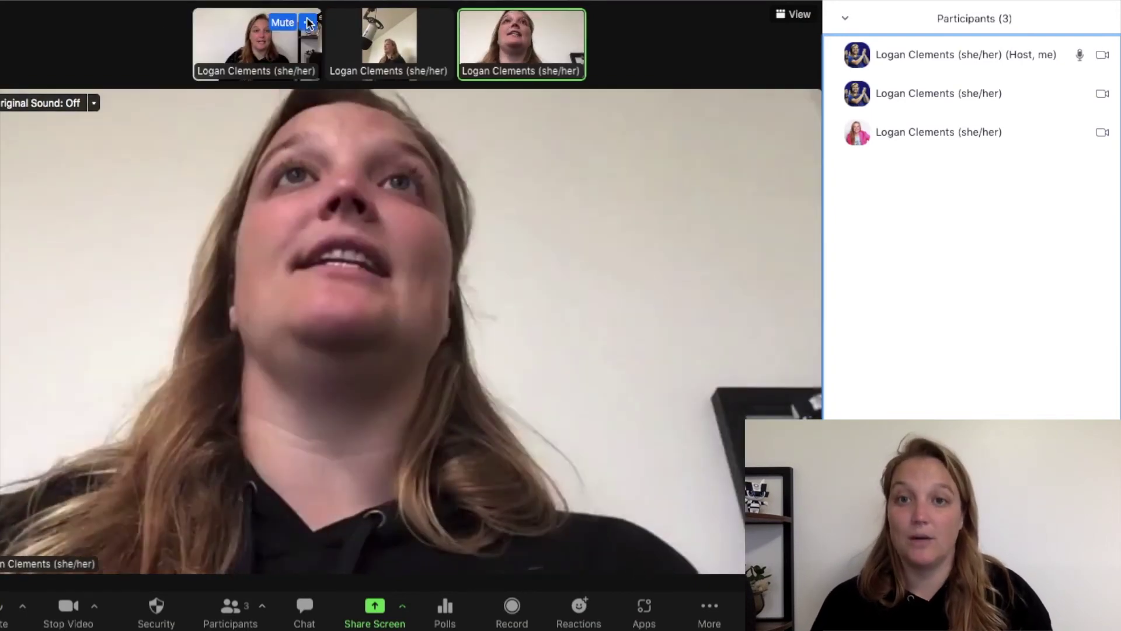
left_click(309, 23)
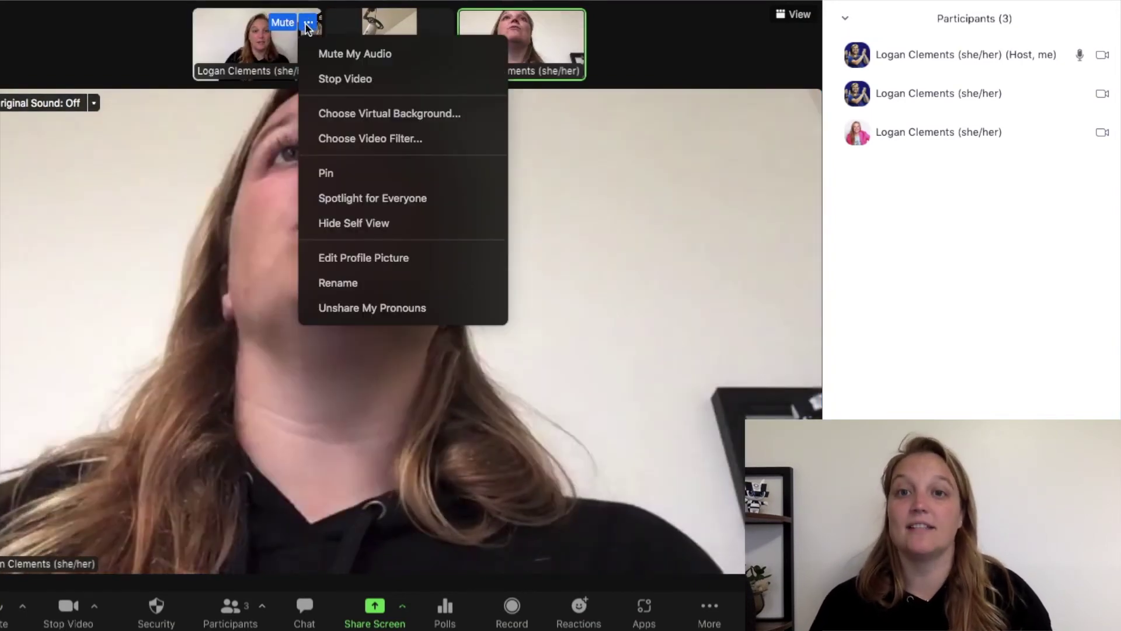
left_click(373, 194)
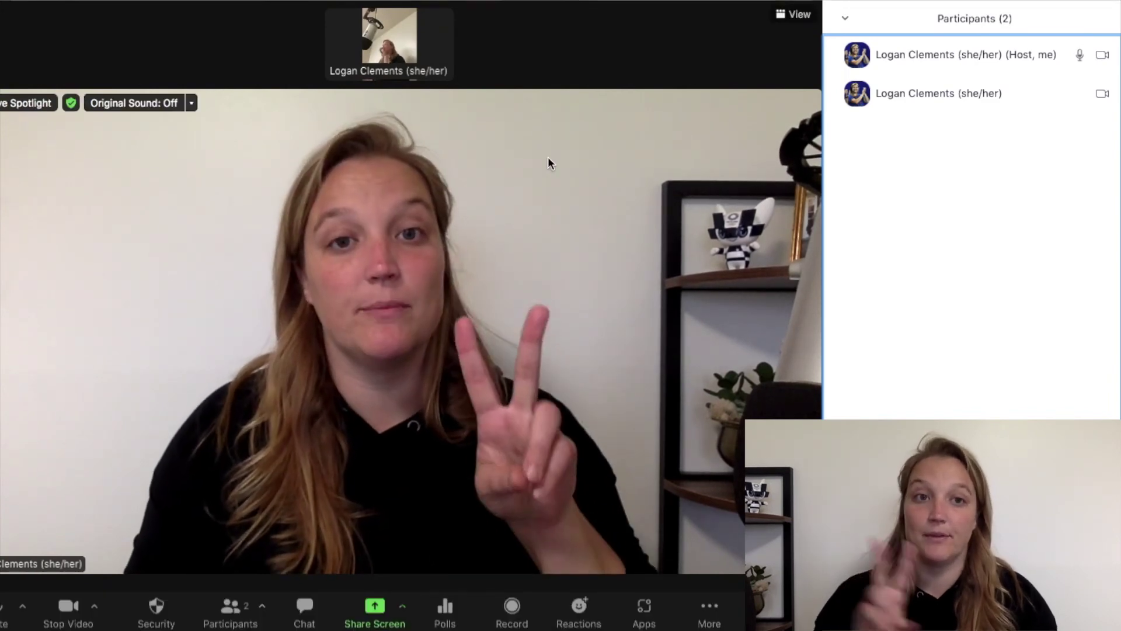
mouse_move(937, 100)
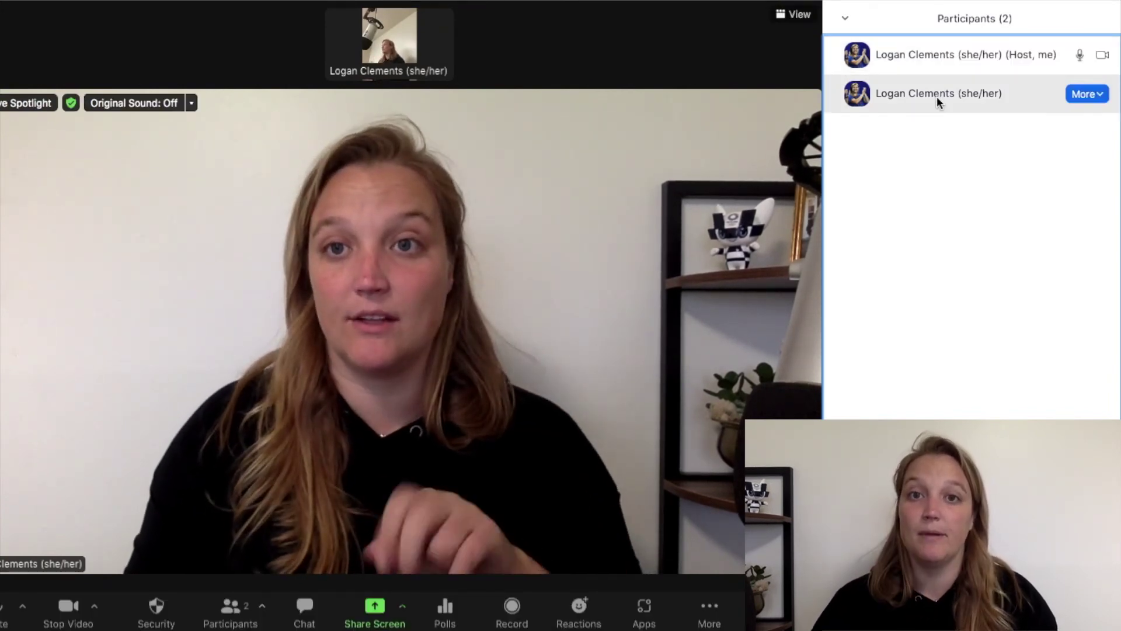
left_click(440, 24)
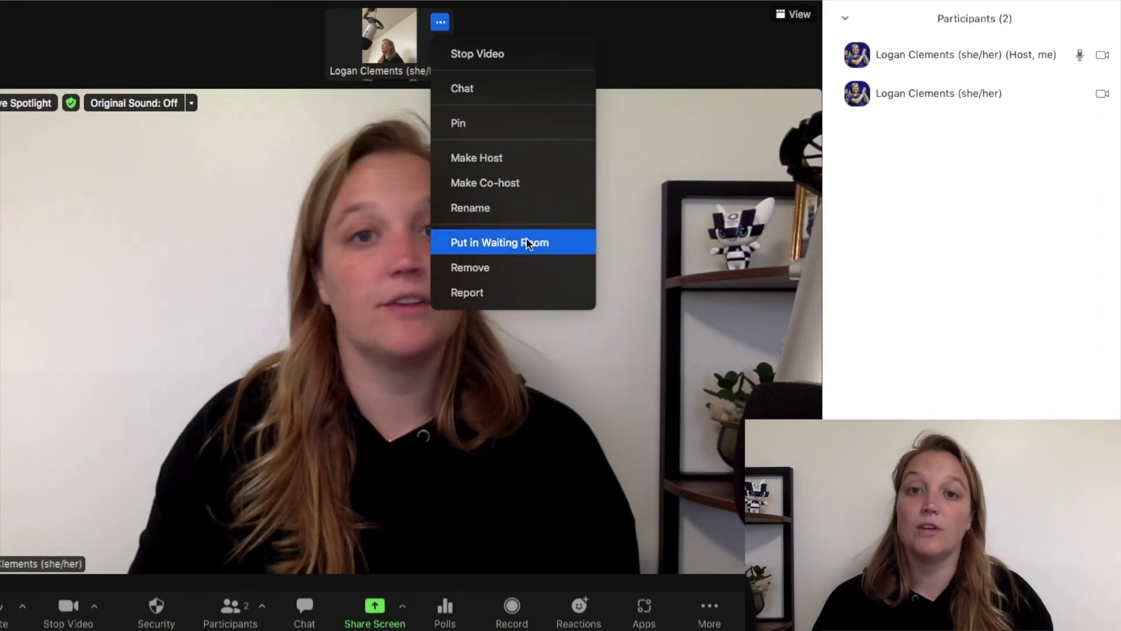
left_click(643, 93)
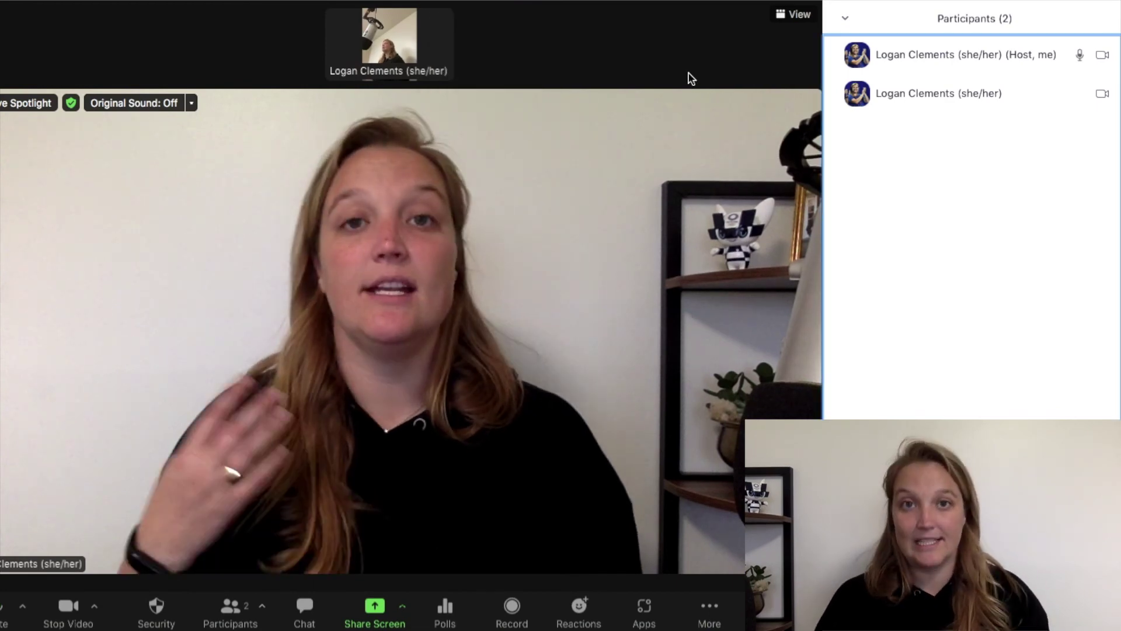